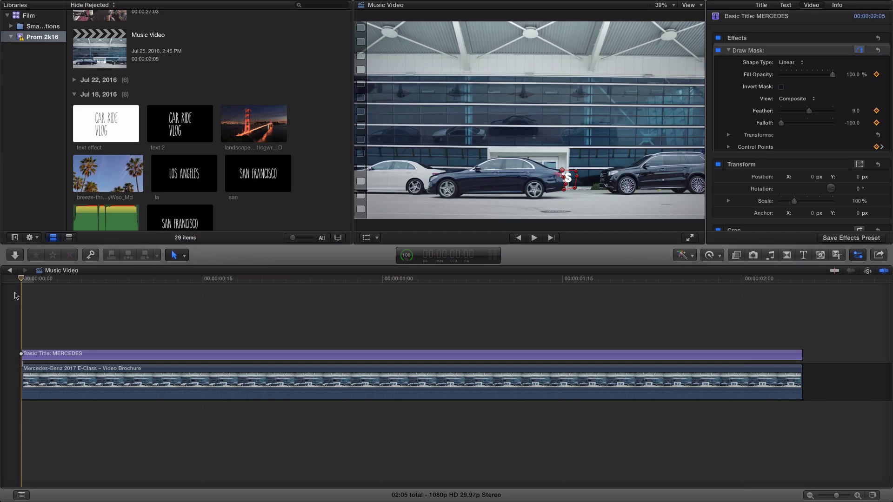
# Play the project from the start several times to preview the MERCEDES title being revealed behind the moving car.
pyautogui.press('space')
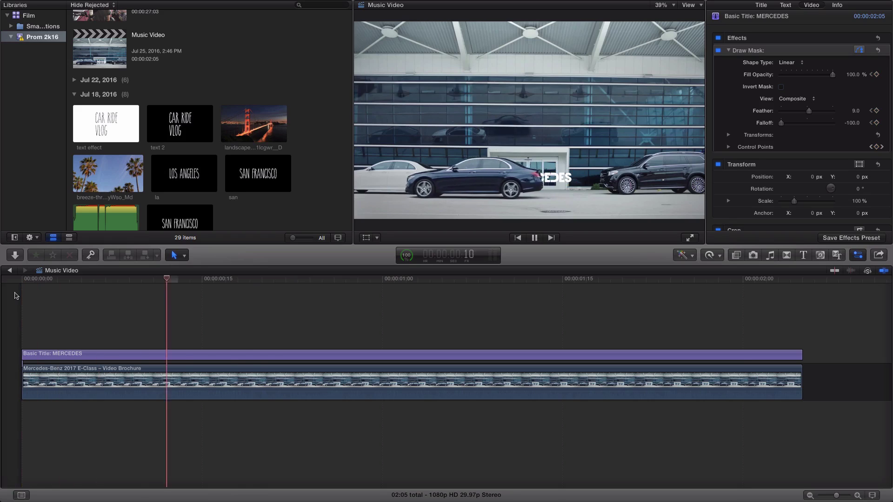
pyautogui.press('space')
pyautogui.click(13, 280)
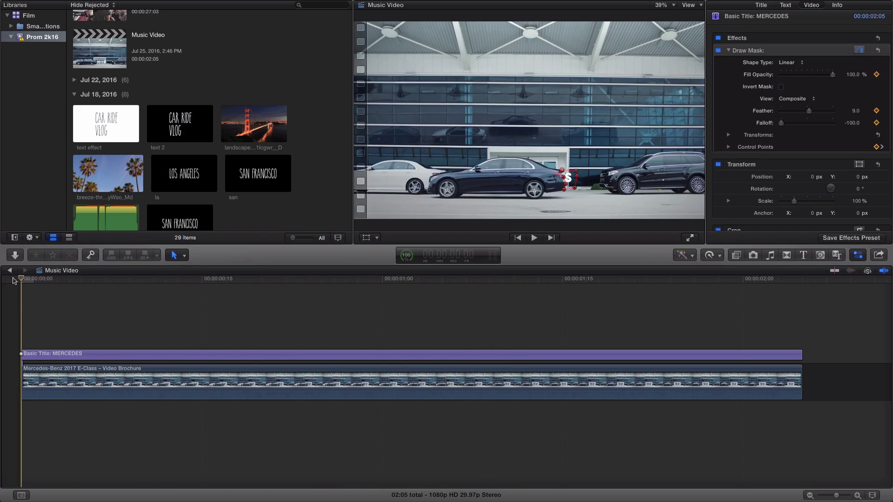
pyautogui.press('space')
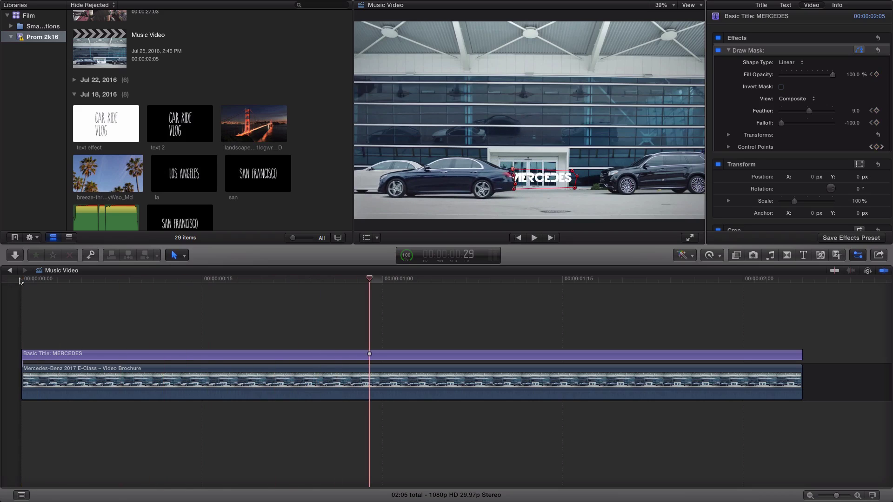
pyautogui.click(21, 280)
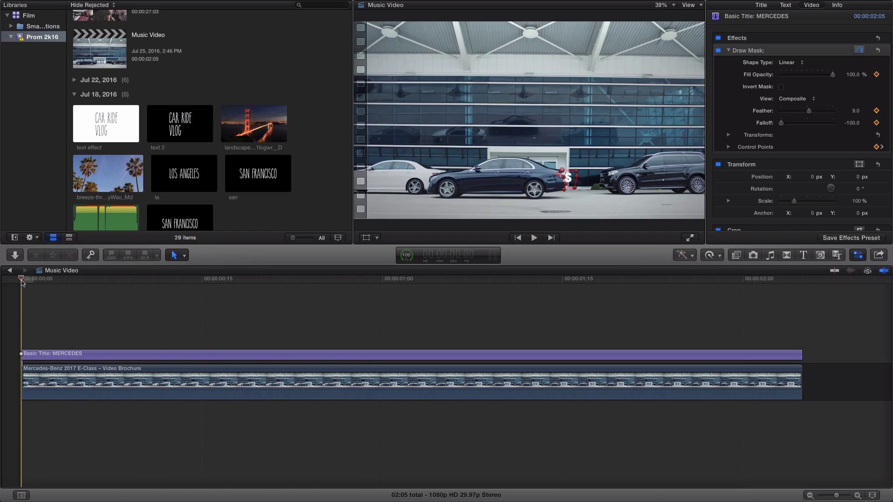
pyautogui.press('space')
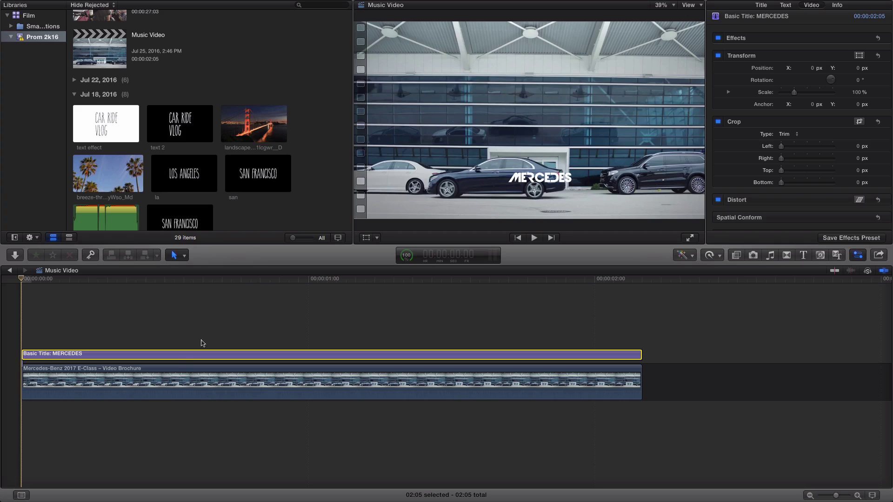
# Set the MERCEDES title's Devil Breeze font to the Bold weight, viewing it over the clip at frame 10.
pyautogui.click(179, 372)
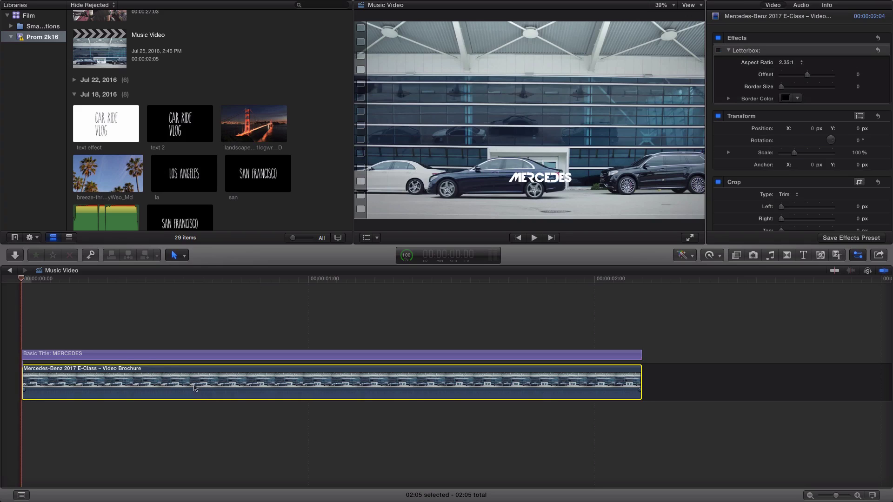
pyautogui.click(115, 352)
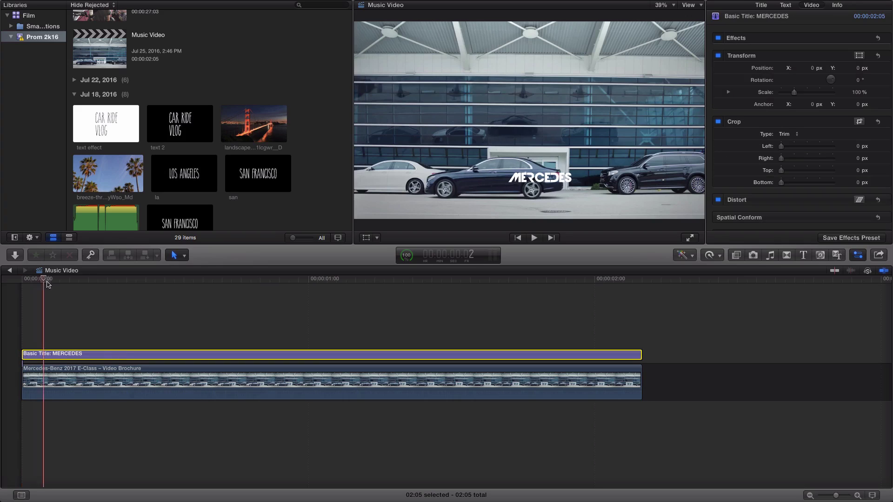
pyautogui.click(119, 281)
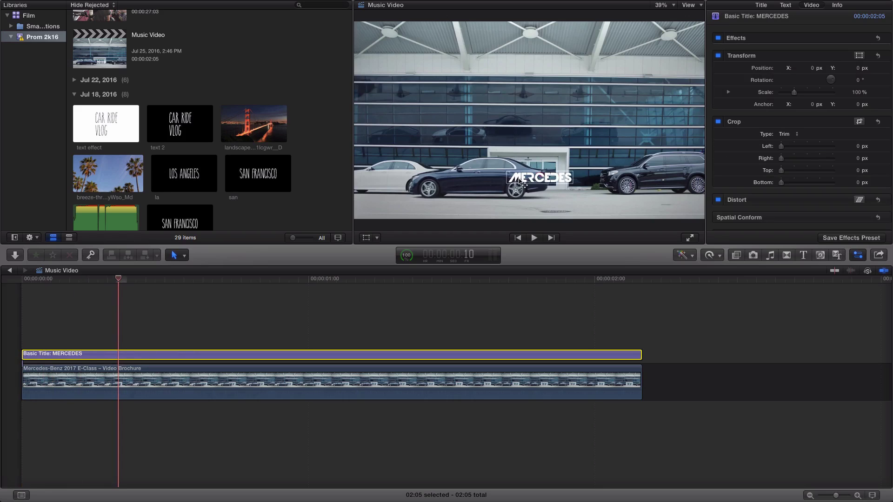
pyautogui.click(785, 6)
pyautogui.click(846, 91)
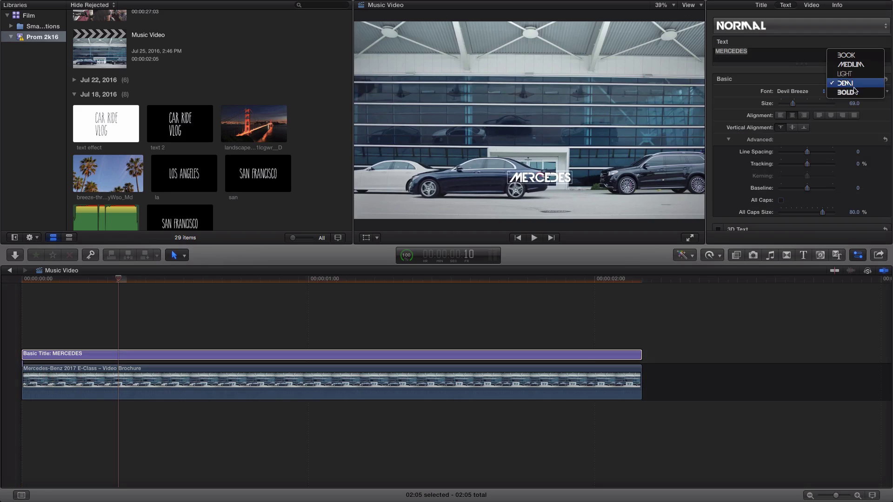
pyautogui.click(847, 92)
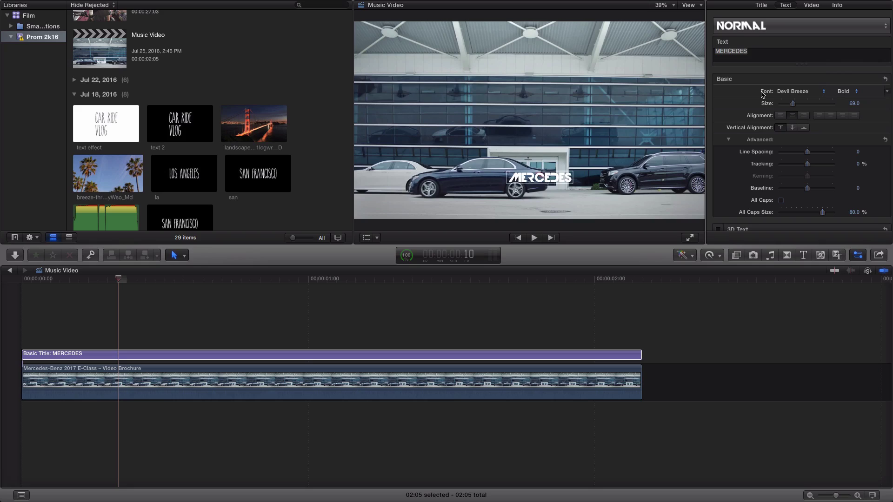
pyautogui.click(117, 355)
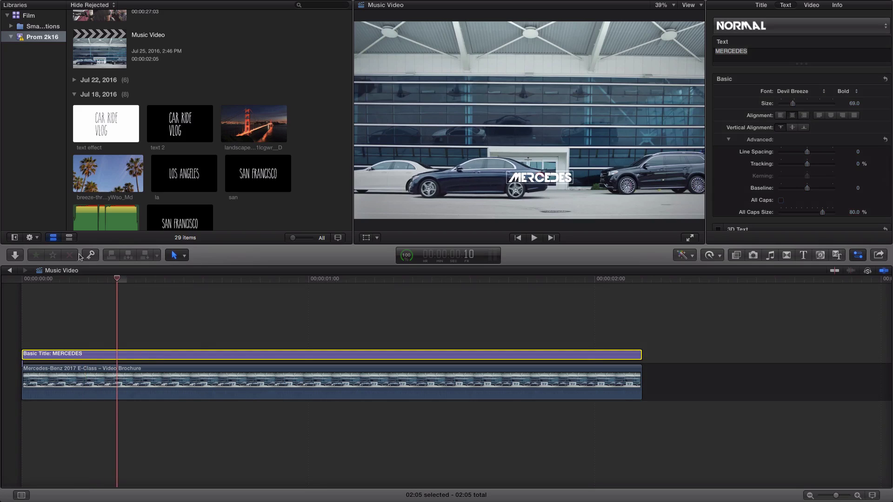
# Move the playhead to the first frame and fit the whole project in the timeline.
pyautogui.press('Home')
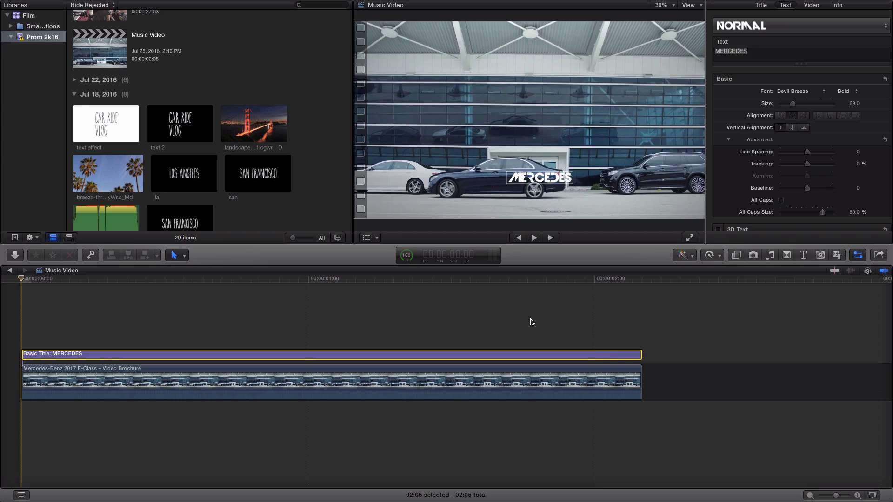
pyautogui.hotkey('shift', 'z')
pyautogui.moveTo(146, 279); pyautogui.dragTo(9, 282)
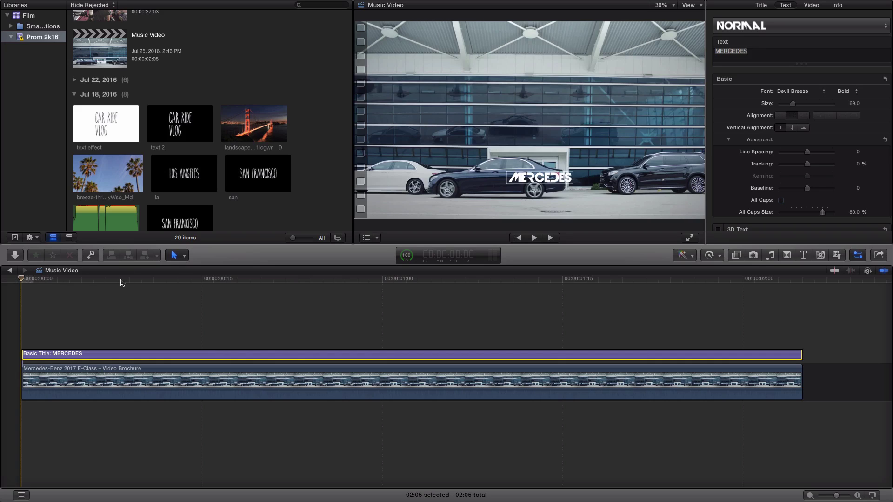
pyautogui.moveTo(21, 280)
pyautogui.mouseDown()
pyautogui.moveTo(65, 279)
pyautogui.moveTo(10, 280)
pyautogui.mouseUp()
# Try to shift the MERCEDES title about 48 px to the left in the picture.
pyautogui.click(550, 177)
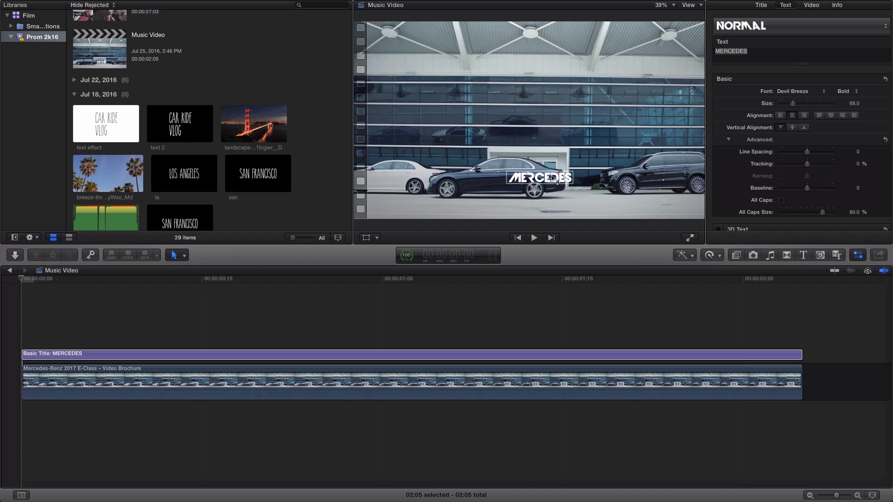
pyautogui.moveTo(562, 180); pyautogui.dragTo(554, 179)
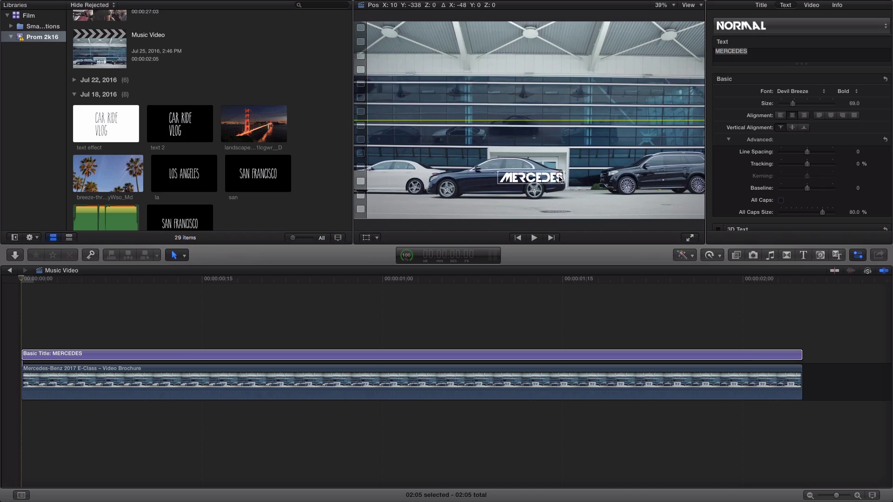
pyautogui.press('super+z')
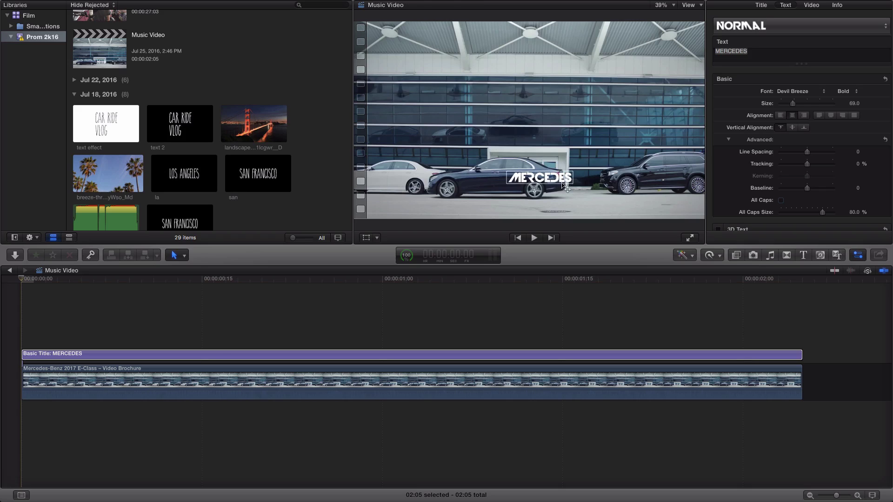
# Search the effects for "mask" and apply Draw Mask to the MERCEDES title.
pyautogui.moveTo(36, 281); pyautogui.dragTo(75, 281)
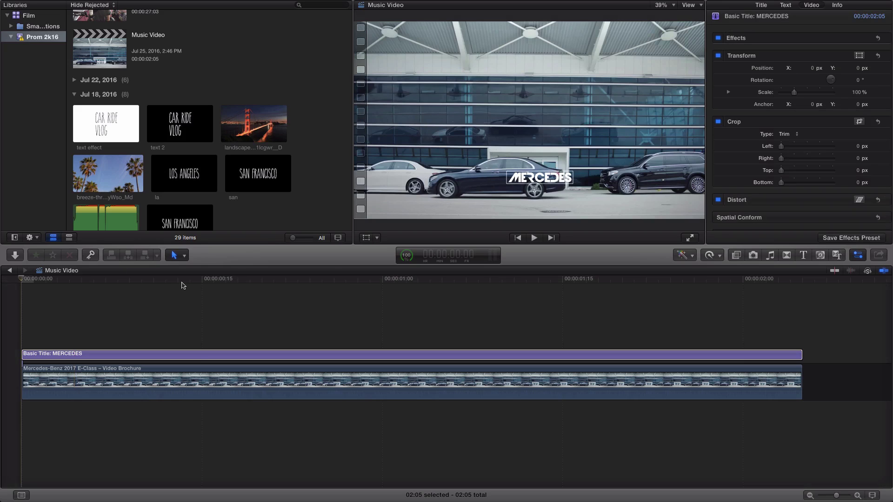
pyautogui.click(143, 354)
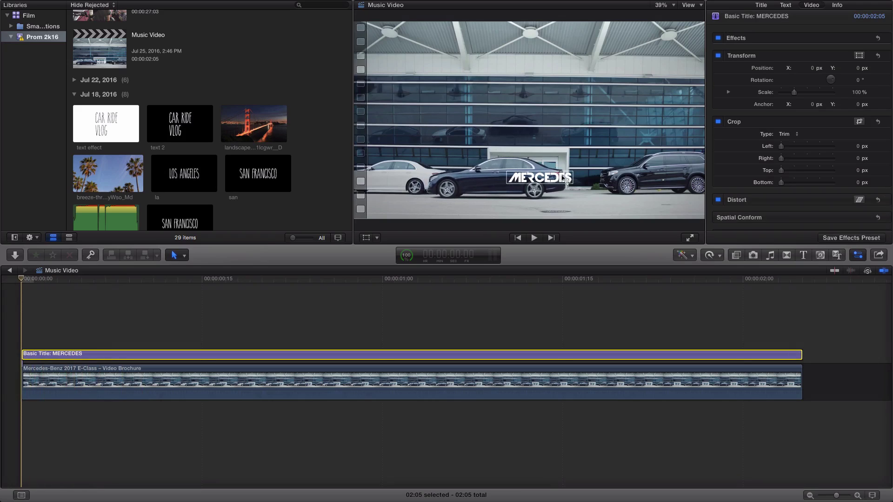
pyautogui.click(737, 258)
pyautogui.click(792, 479)
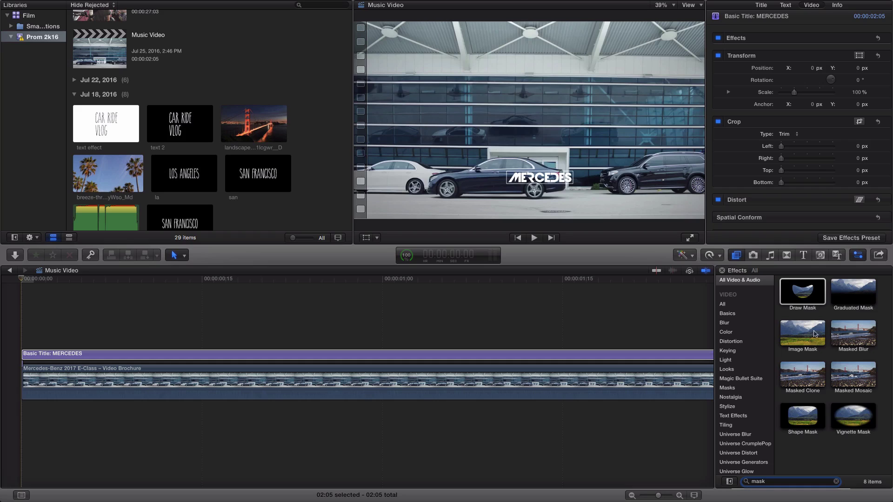
pyautogui.moveTo(801, 302)
pyautogui.mouseDown()
pyautogui.moveTo(744, 303)
pyautogui.moveTo(583, 355)
pyautogui.mouseUp()
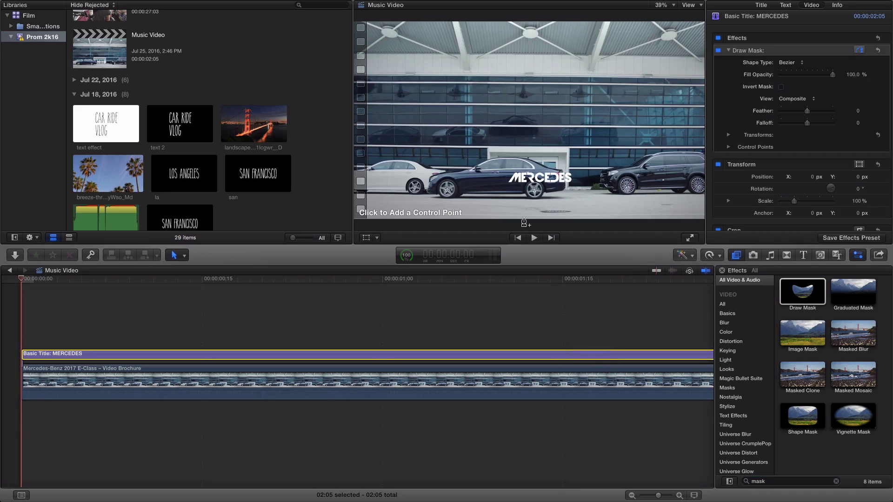
pyautogui.click(723, 271)
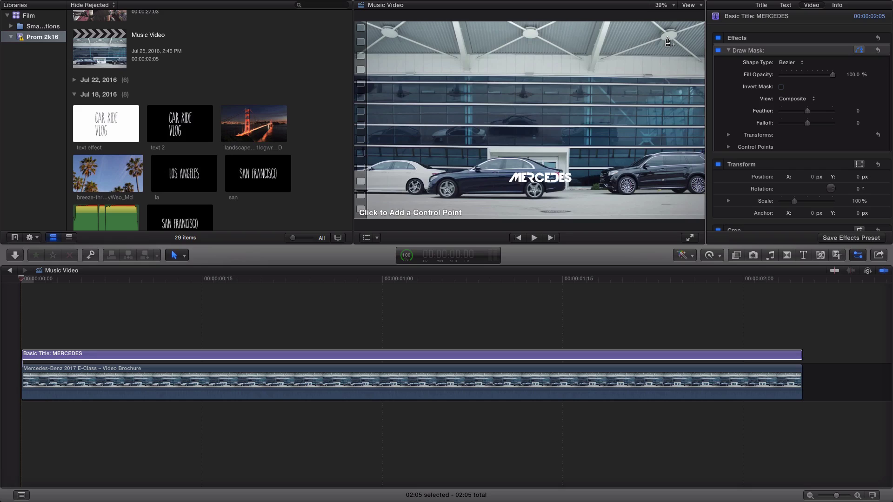
# Start the mask outline at 100% magnification with four control points down the rear edge of the dark blue car.
pyautogui.click(671, 9)
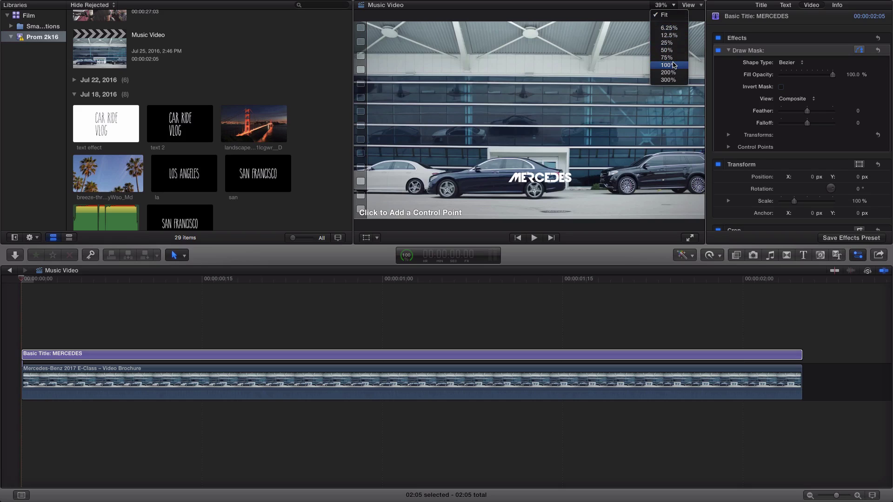
pyautogui.click(681, 49)
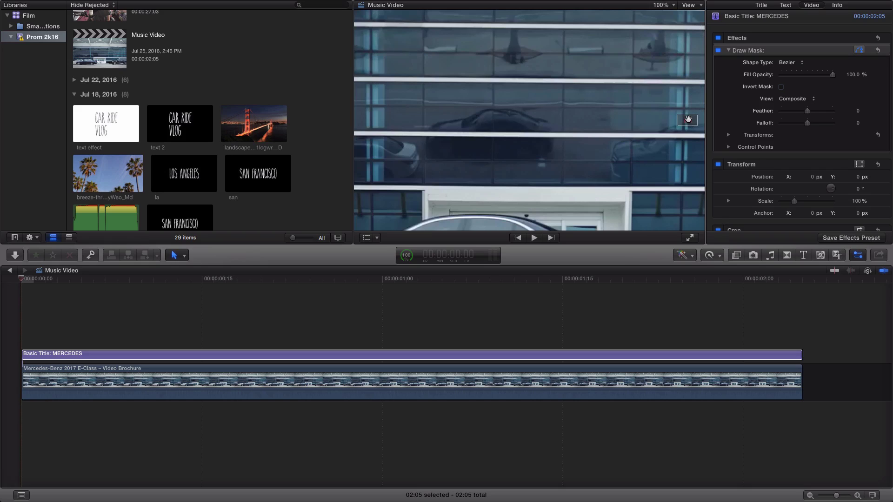
pyautogui.moveTo(689, 122); pyautogui.dragTo(688, 123)
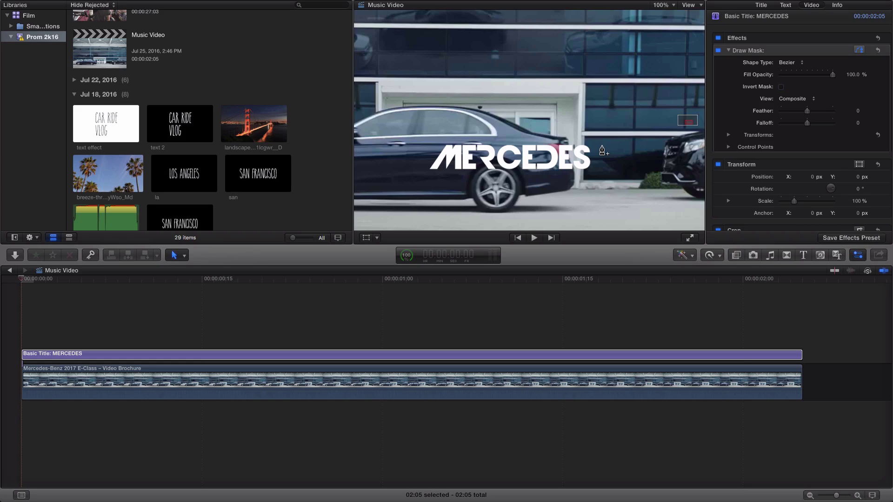
pyautogui.click(566, 139)
pyautogui.click(570, 156)
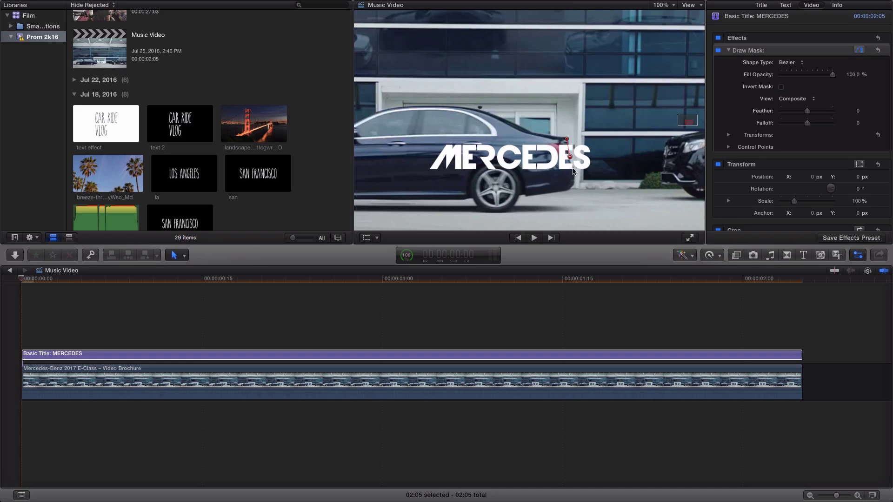
pyautogui.click(575, 174)
pyautogui.click(571, 188)
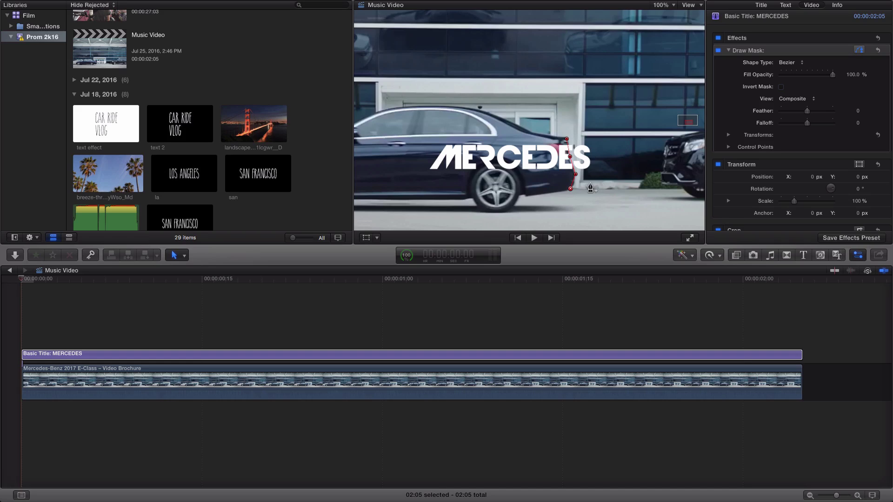
# Complete the mask outline around the title's final S beyond the car's rear, closing it on the first control point.
pyautogui.click(598, 171)
pyautogui.moveTo(601, 177); pyautogui.dragTo(598, 183)
pyautogui.click(605, 154)
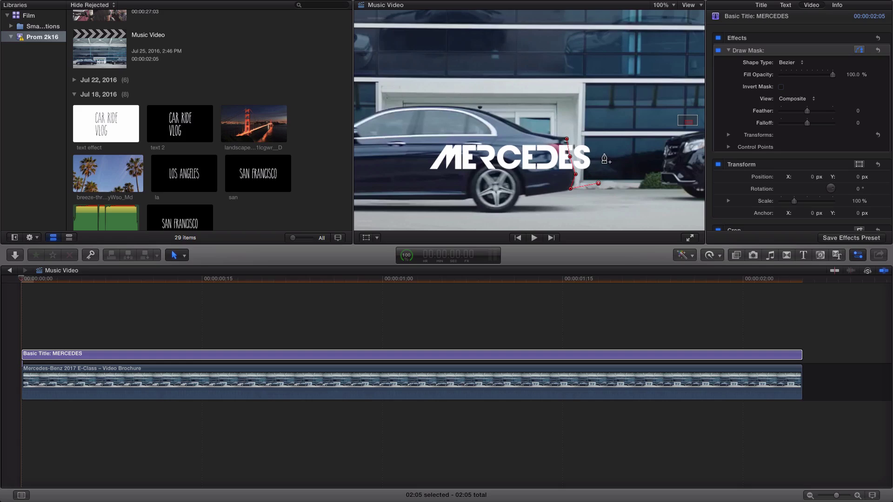
pyautogui.click(567, 139)
pyautogui.press('super+z')
pyautogui.click(601, 141)
pyautogui.click(567, 138)
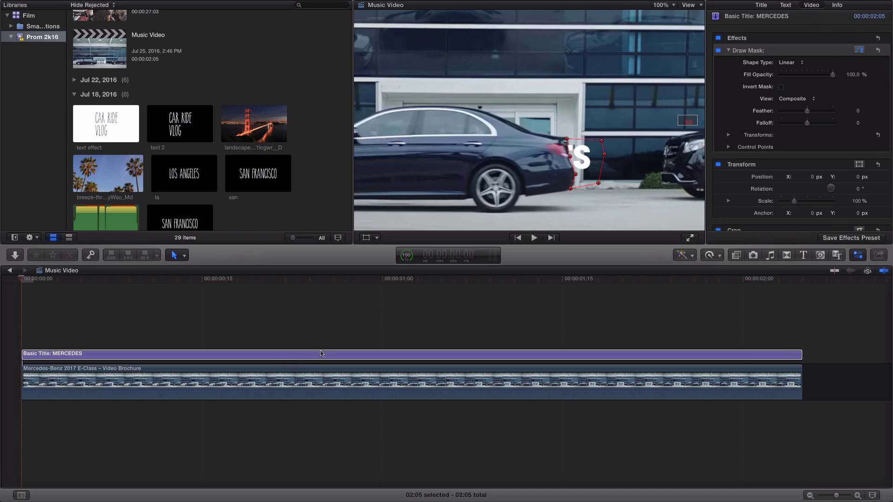
# Add keyframes for the Draw Mask parameters at the first frame and set Feather to 9 and Falloff to -100.
pyautogui.click(885, 52)
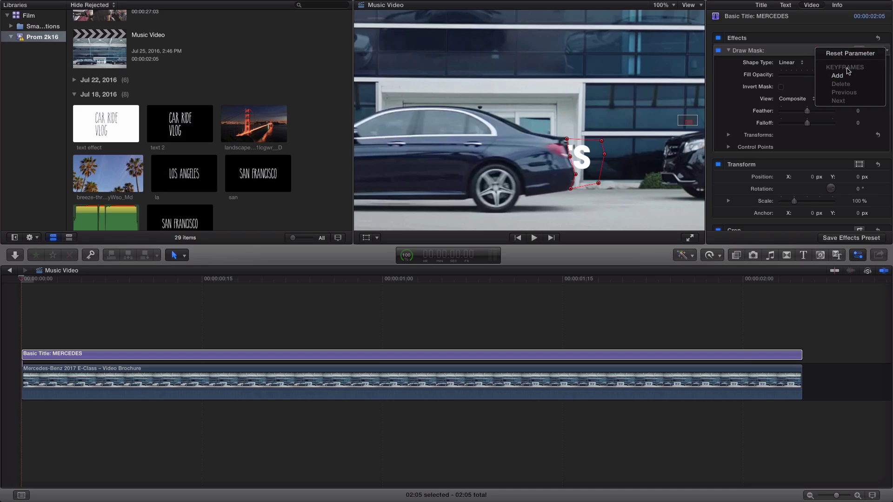
pyautogui.click(837, 76)
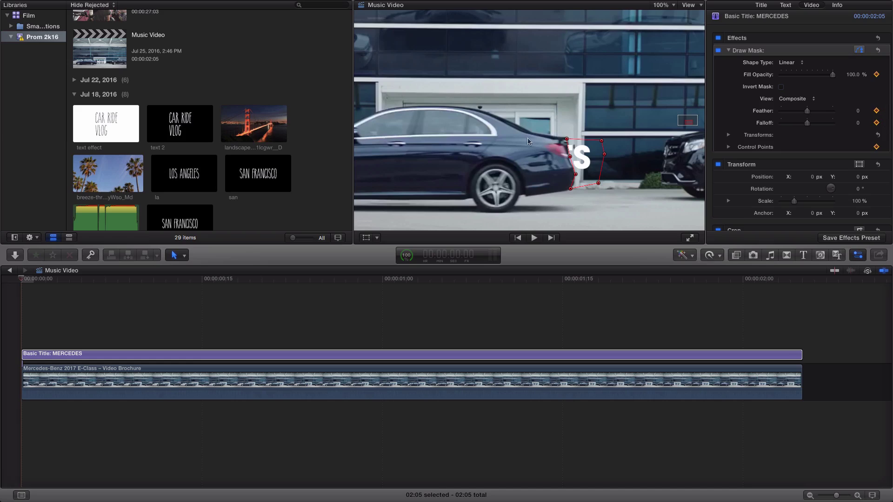
pyautogui.moveTo(809, 112); pyautogui.dragTo(810, 113)
pyautogui.moveTo(807, 123); pyautogui.dragTo(788, 123)
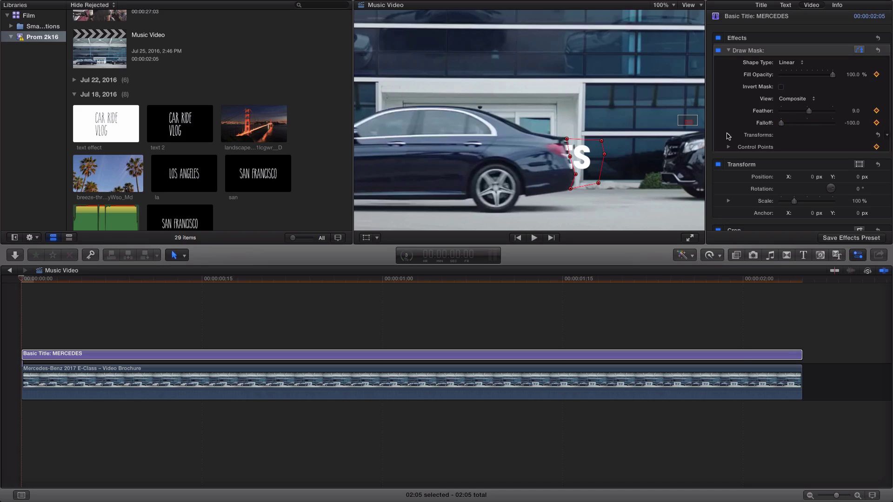
pyautogui.click(728, 135)
pyautogui.click(728, 136)
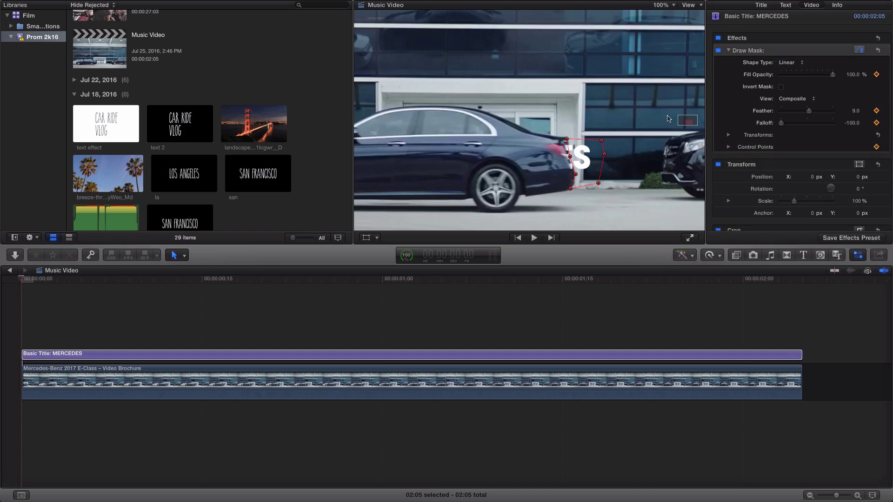
# Try the Bezier shape type on the mask and adjust the curve handle at the control point on the car's trunk edge.
pyautogui.click(790, 62)
pyautogui.click(796, 69)
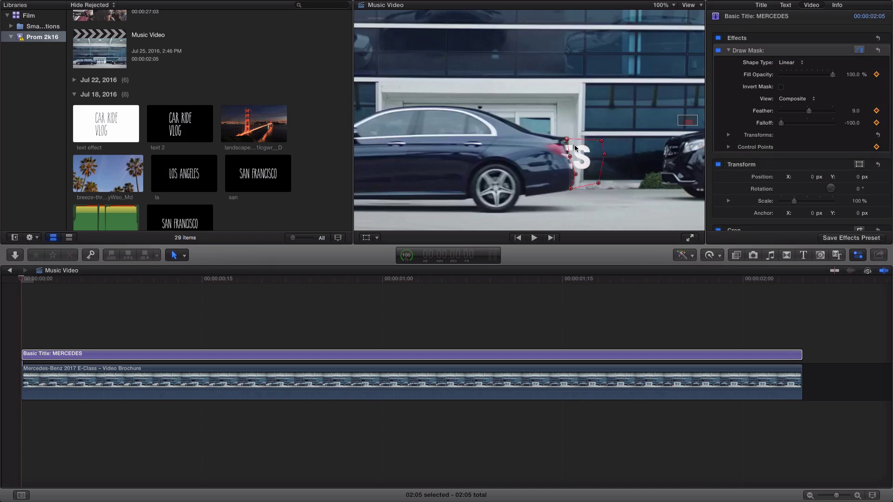
pyautogui.moveTo(577, 134)
pyautogui.mouseDown()
pyautogui.moveTo(573, 126)
pyautogui.moveTo(576, 133)
pyautogui.mouseUp()
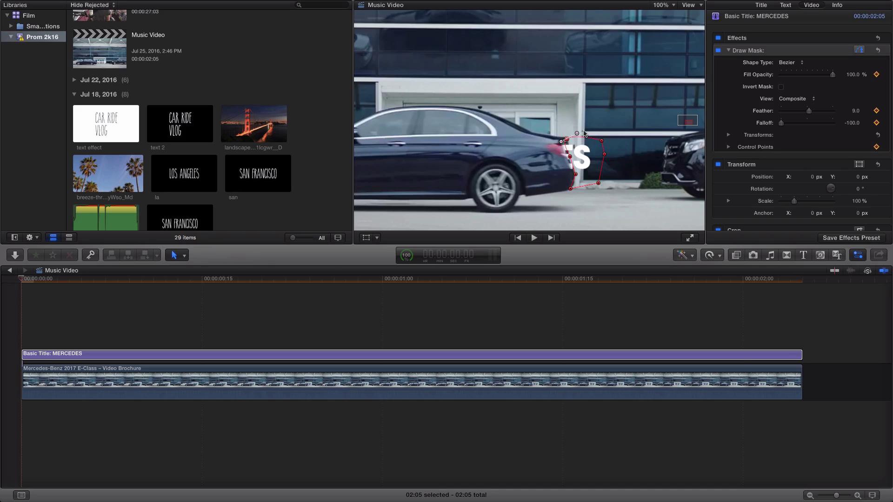
pyautogui.press('super+z')
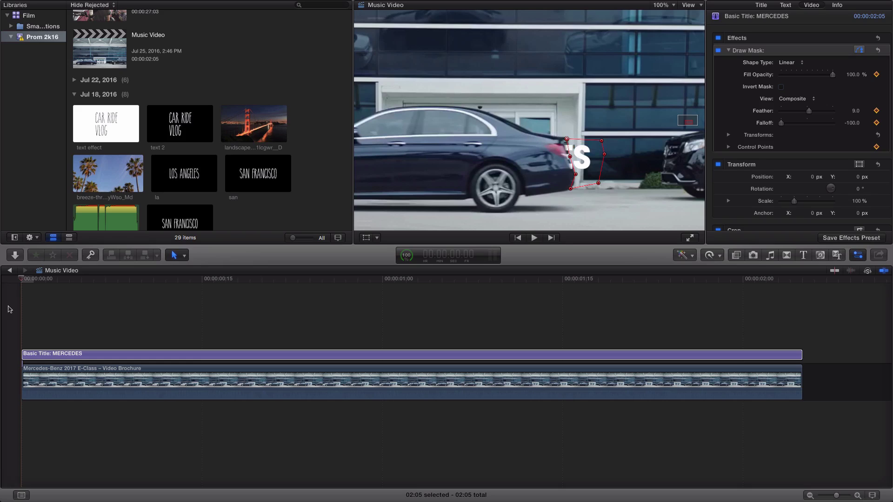
# Keyframe the mask's car-side control points onto the car's rear edge at frames 1 and 2 of the title.
pyautogui.click(20, 285)
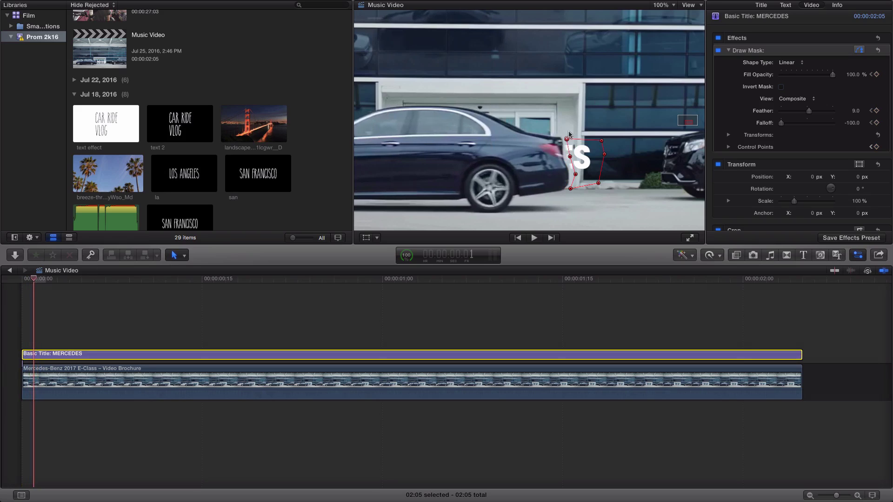
pyautogui.moveTo(567, 139); pyautogui.dragTo(565, 189)
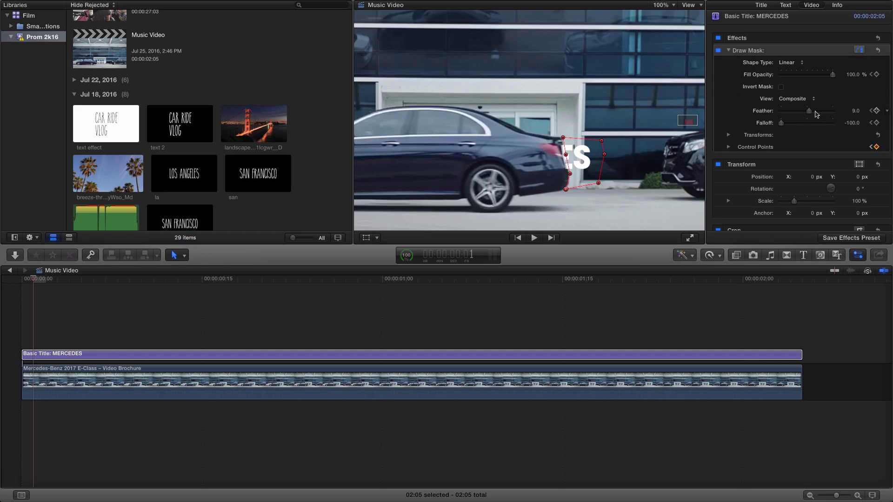
pyautogui.moveTo(37, 279); pyautogui.dragTo(49, 279)
pyautogui.moveTo(567, 138); pyautogui.dragTo(560, 138)
pyautogui.moveTo(565, 154); pyautogui.dragTo(564, 173)
pyautogui.moveTo(565, 189); pyautogui.dragTo(558, 190)
# Continue shifting the mask's car-side control points to follow the car's rear edge at frames 3 through 5.
pyautogui.press('Right')
pyautogui.moveTo(558, 138); pyautogui.dragTo(554, 189)
pyautogui.click(82, 279)
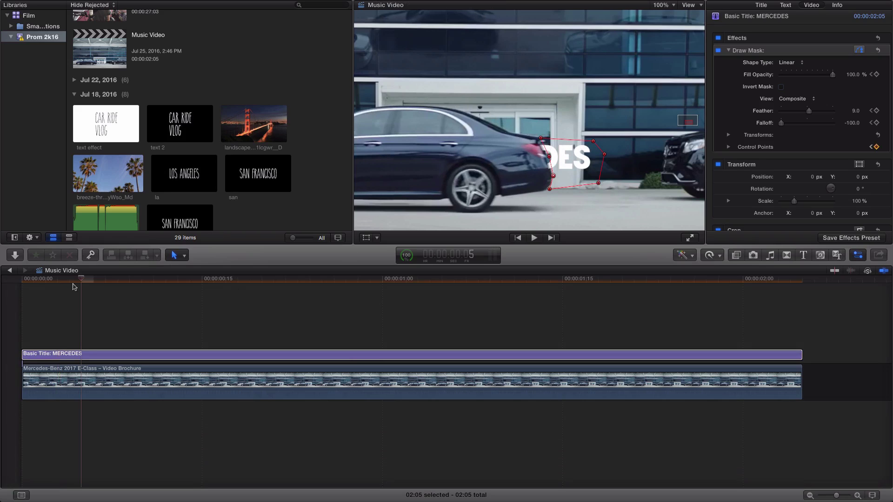
# Scrub through the animated opening frames and on to frame 19, checking the mask against the moving car.
pyautogui.moveTo(78, 282); pyautogui.dragTo(60, 282)
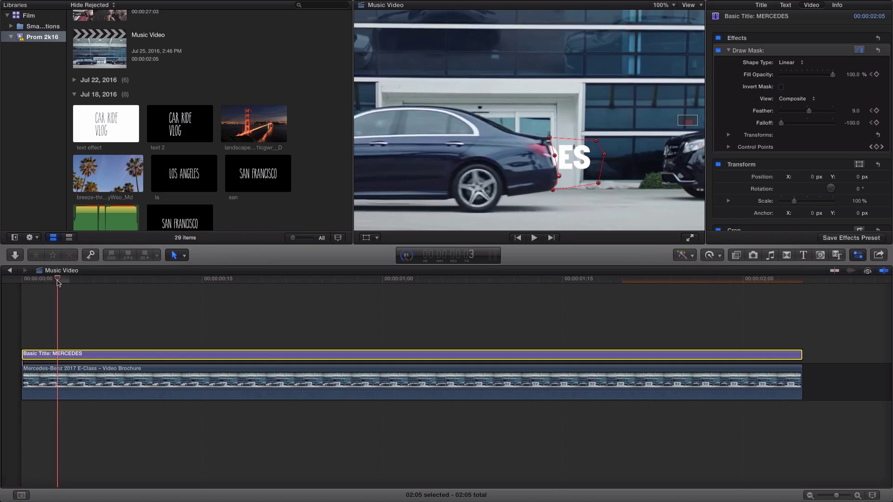
pyautogui.moveTo(59, 279); pyautogui.dragTo(97, 278)
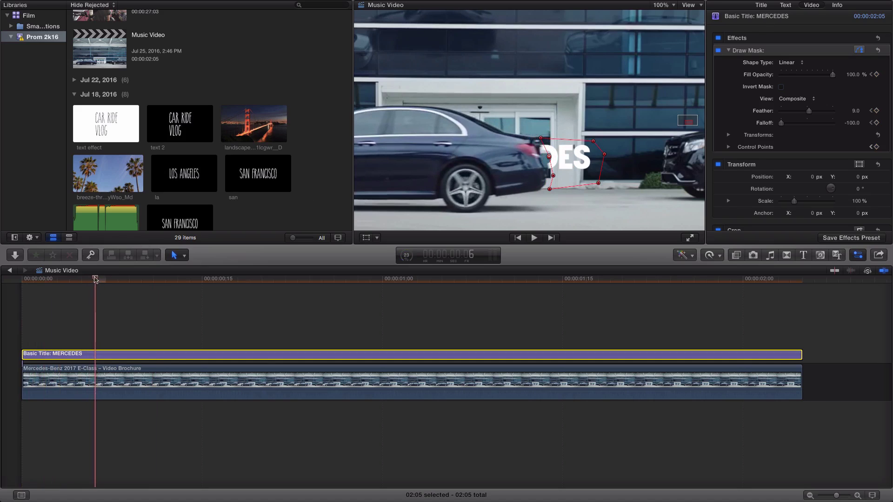
pyautogui.moveTo(542, 139); pyautogui.dragTo(533, 137)
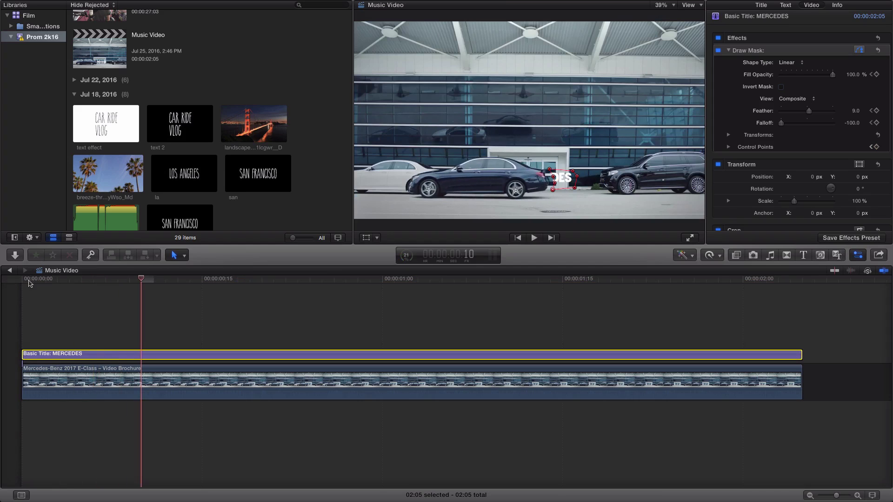
pyautogui.click(15, 281)
pyautogui.moveTo(27, 279); pyautogui.dragTo(255, 285)
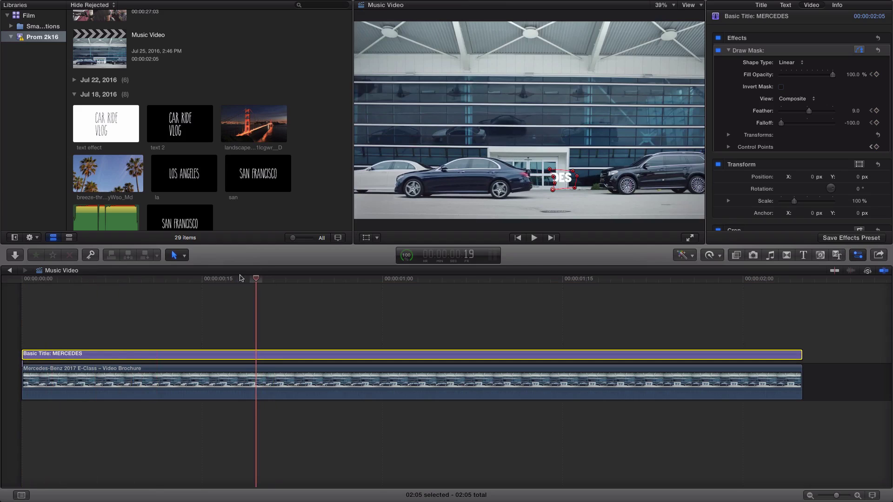
# Try stretching the mask directly to the car's rear at frame 19, undo it, and go back to the first frame.
pyautogui.moveTo(552, 183); pyautogui.dragTo(506, 177)
pyautogui.press('super+z')
pyautogui.moveTo(203, 281); pyautogui.dragTo(96, 287)
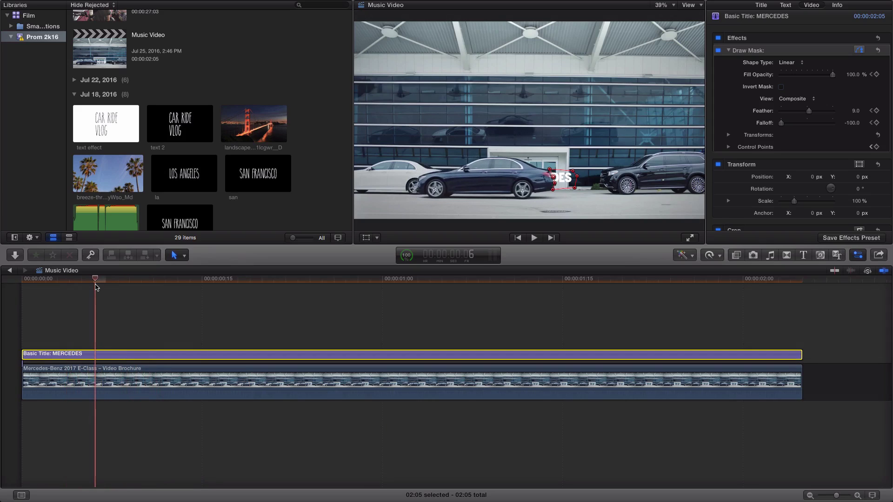
pyautogui.click(95, 305)
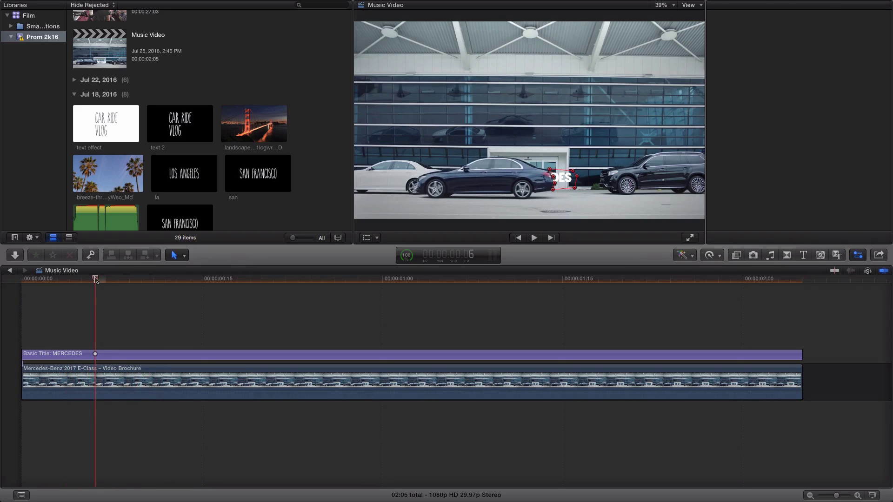
pyautogui.moveTo(77, 285); pyautogui.dragTo(41, 280)
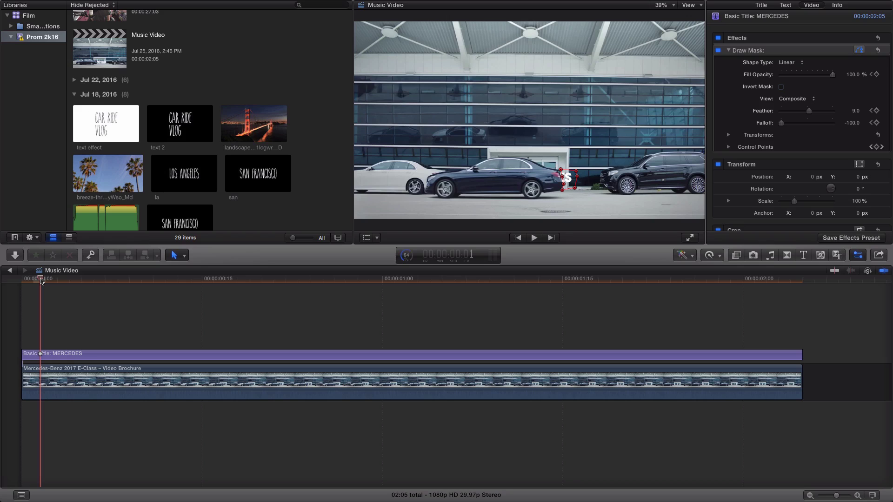
pyautogui.click(27, 279)
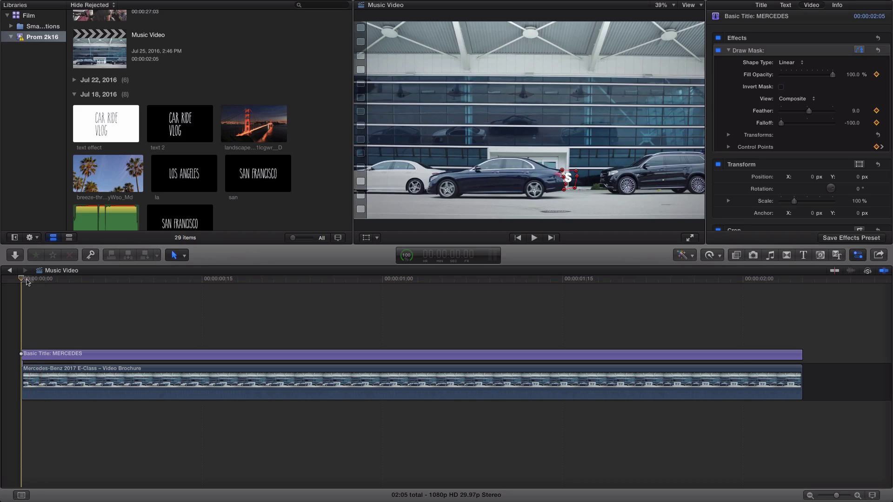
# At 100% magnification, keyframe the mask's car-side control points along the car's rear edge from about frame 7 to frame 11.
pyautogui.click(664, 5)
pyautogui.click(664, 42)
pyautogui.moveTo(22, 279); pyautogui.dragTo(111, 279)
pyautogui.moveTo(494, 202); pyautogui.dragTo(485, 202)
pyautogui.moveTo(496, 170); pyautogui.dragTo(487, 186)
pyautogui.press('Right')
pyautogui.press('Right')
pyautogui.moveTo(486, 151); pyautogui.dragTo(478, 169)
pyautogui.press('Right')
pyautogui.press('Right')
# Keep the mask's car-side points on the car's rear edge from about frame 11 to frame 15, advancing one or two frames at a time.
pyautogui.moveTo(484, 203); pyautogui.dragTo(471, 204)
pyautogui.press('Right')
pyautogui.moveTo(481, 153); pyautogui.dragTo(460, 169)
pyautogui.press('Right')
pyautogui.moveTo(476, 189); pyautogui.dragTo(464, 188)
pyautogui.press('Right')
pyautogui.press('Right')
# Reposition the mask's car-side control points behind the receding car from about frame 17 to frame 20.
pyautogui.moveTo(203, 280); pyautogui.dragTo(228, 281)
pyautogui.moveTo(502, 153); pyautogui.dragTo(493, 154)
pyautogui.moveTo(228, 281); pyautogui.dragTo(240, 281)
pyautogui.moveTo(504, 186); pyautogui.dragTo(492, 187)
pyautogui.moveTo(500, 138); pyautogui.dragTo(486, 137)
pyautogui.moveTo(240, 281); pyautogui.dragTo(263, 280)
pyautogui.moveTo(508, 173); pyautogui.dragTo(493, 175)
# Move the upper, middle and lower car-side mask points to the car's rear edge from about frame 21 to frame 23.
pyautogui.moveTo(263, 280); pyautogui.dragTo(275, 281)
pyautogui.moveTo(487, 155); pyautogui.dragTo(472, 153)
pyautogui.moveTo(275, 280); pyautogui.dragTo(291, 280)
pyautogui.moveTo(486, 137); pyautogui.dragTo(469, 136)
pyautogui.moveTo(291, 281); pyautogui.dragTo(299, 281)
pyautogui.moveTo(497, 174); pyautogui.dragTo(478, 171)
pyautogui.moveTo(492, 187); pyautogui.dragTo(472, 186)
pyautogui.moveTo(299, 281); pyautogui.dragTo(306, 280)
# Advance the mask keyframes to frame 28, keeping the car-side points on the car's rear edge as the letter M is uncovered.
pyautogui.press('Right')
pyautogui.press('Right')
pyautogui.press('Right')
pyautogui.press('Right')
pyautogui.press('Right')
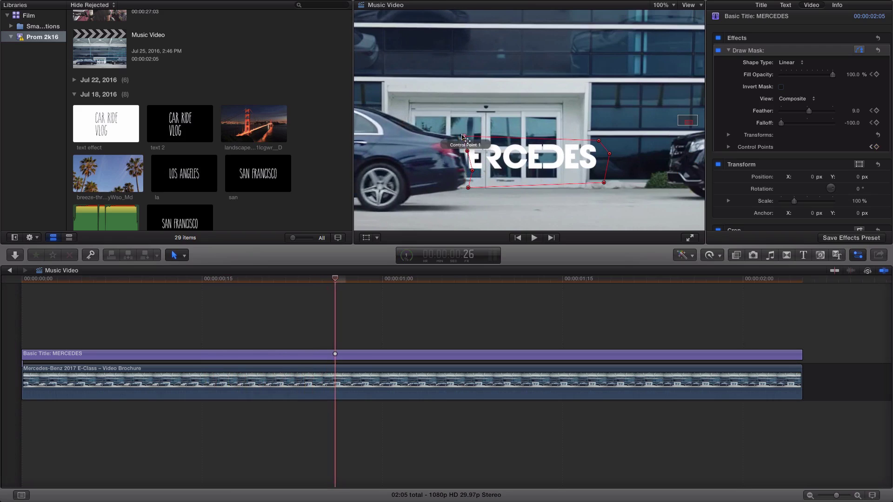
pyautogui.press('Right')
pyautogui.press('Right')
pyautogui.press('Right')
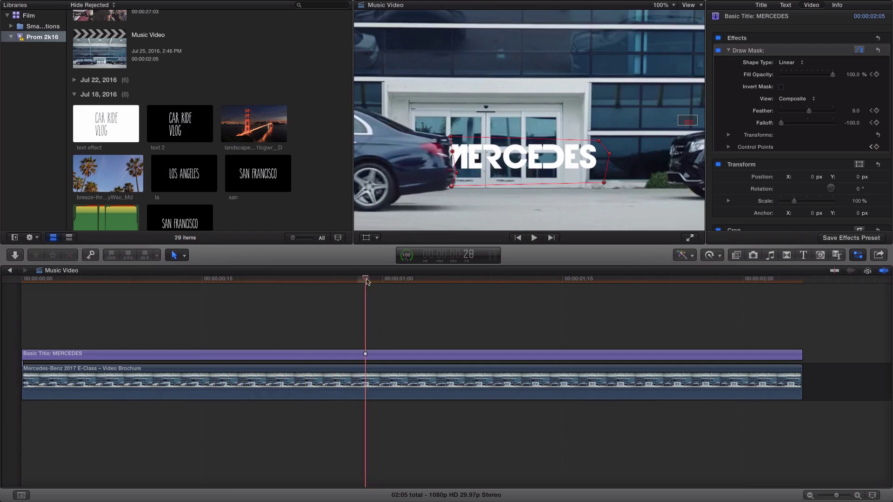
# Extend the mask past the letter M by 1:03 to uncover the whole title, and show the full frame in the viewer.
pyautogui.moveTo(451, 174); pyautogui.dragTo(434, 190)
pyautogui.press('Right')
pyautogui.press('Right')
pyautogui.moveTo(438, 135); pyautogui.dragTo(424, 134)
pyautogui.click(663, 5)
pyautogui.click(671, 16)
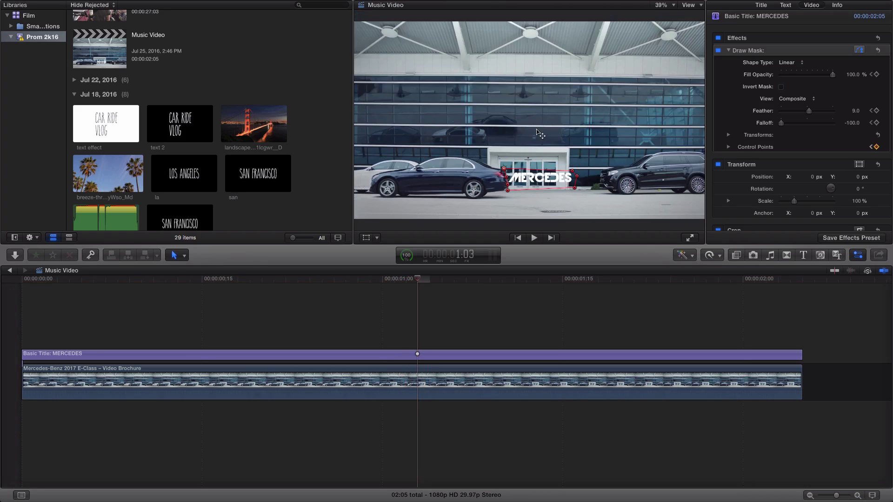
# Play the title reveal from the first frame several times to check the finished mask animation.
pyautogui.moveTo(418, 280); pyautogui.dragTo(254, 285)
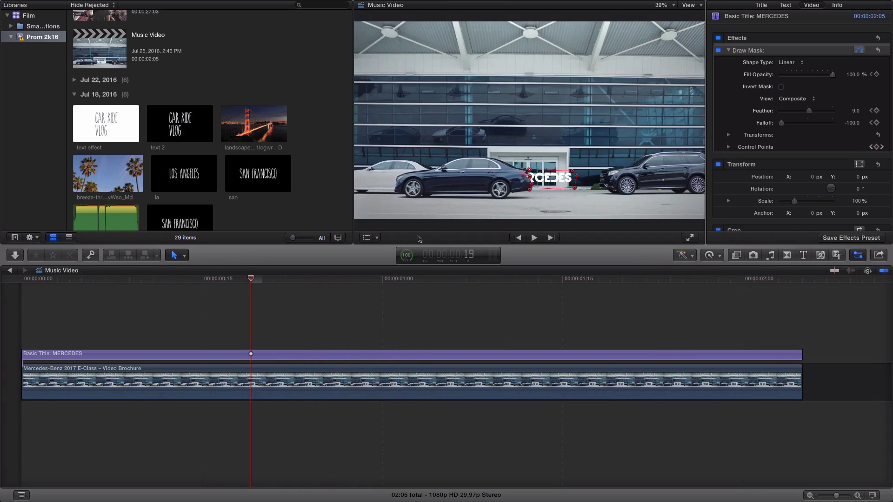
pyautogui.moveTo(252, 281); pyautogui.dragTo(7, 287)
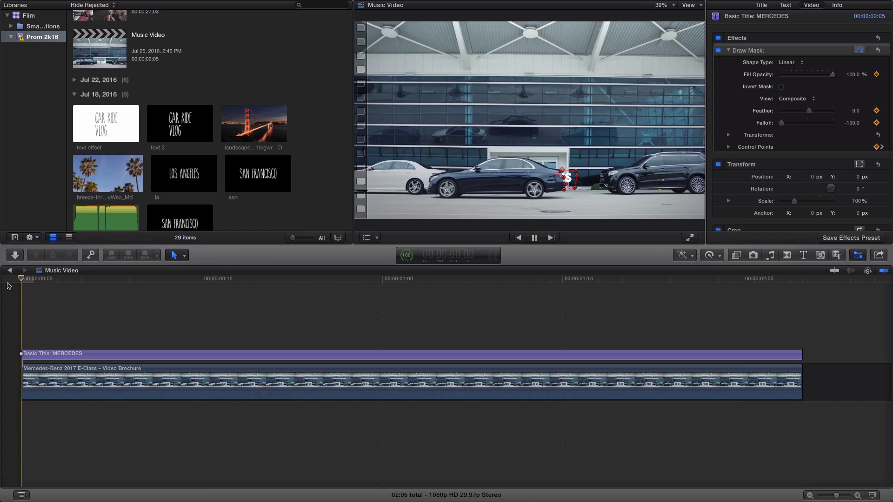
pyautogui.press('space')
pyautogui.moveTo(387, 279); pyautogui.dragTo(18, 288)
pyautogui.press('space')
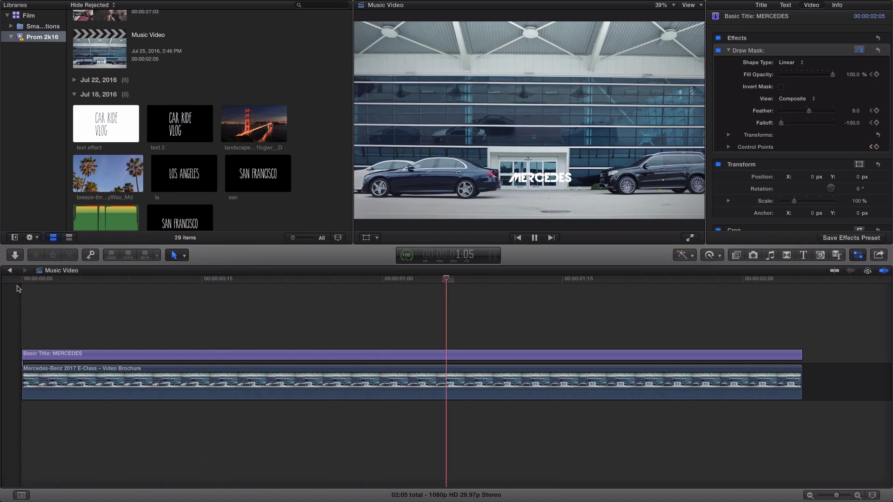
pyautogui.moveTo(155, 283); pyautogui.dragTo(1, 281)
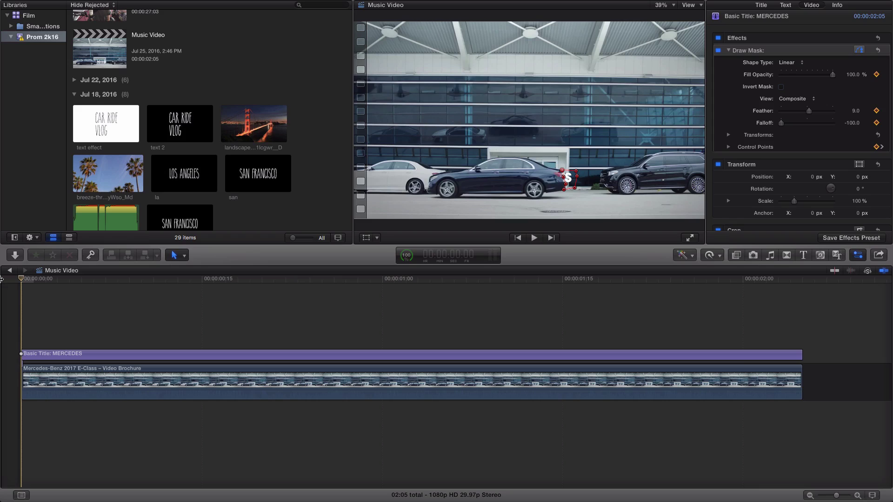
pyautogui.press('space')
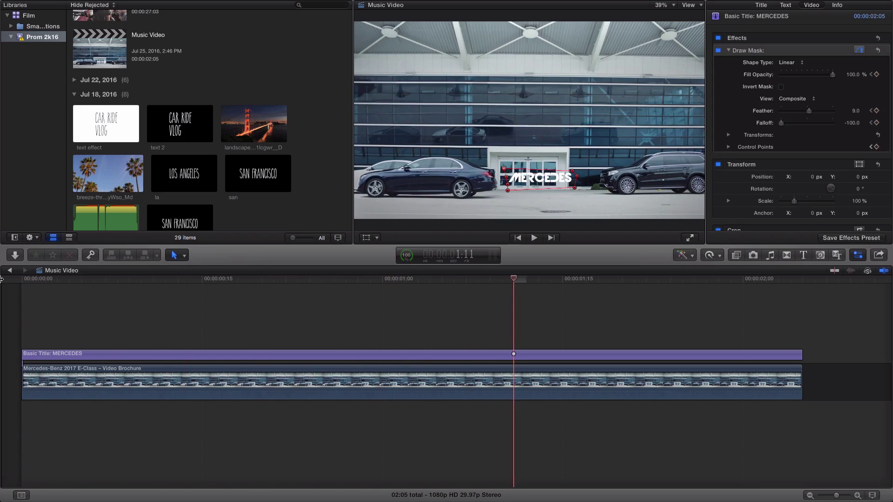